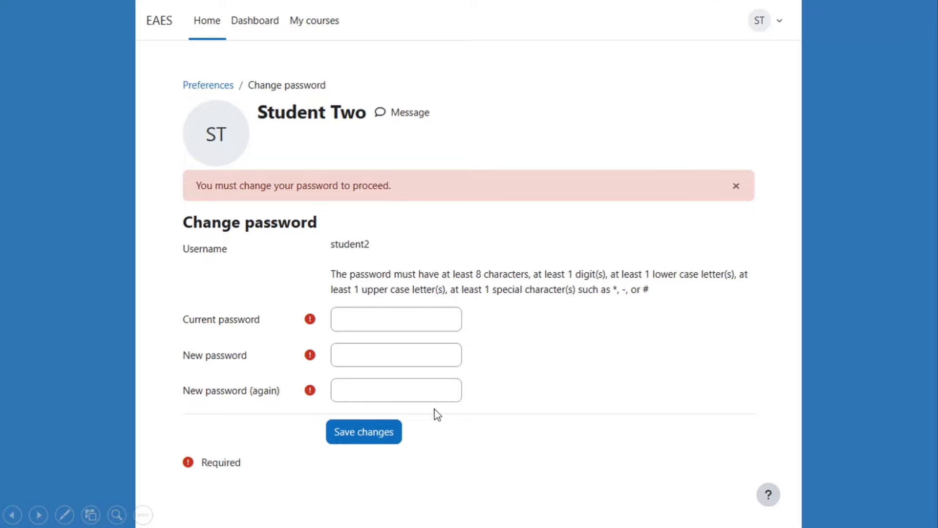
left_click(685, 415)
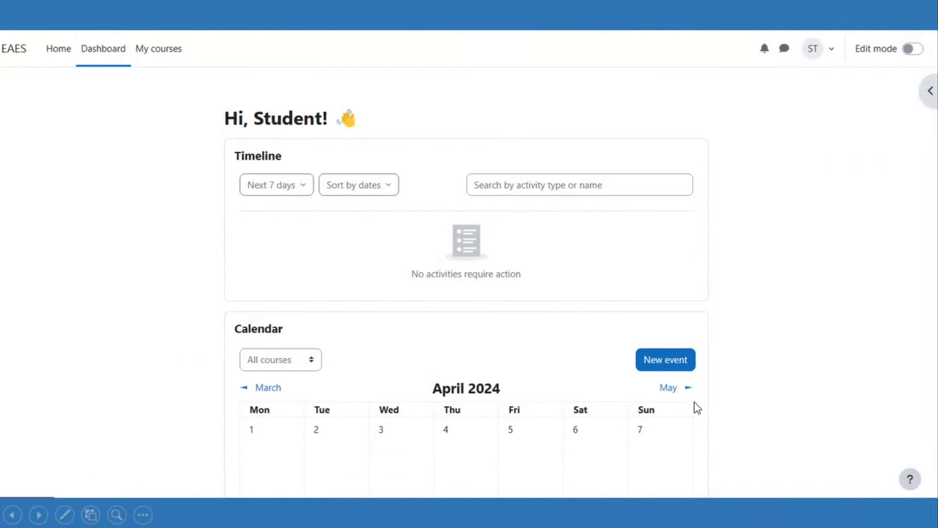
left_click(601, 379)
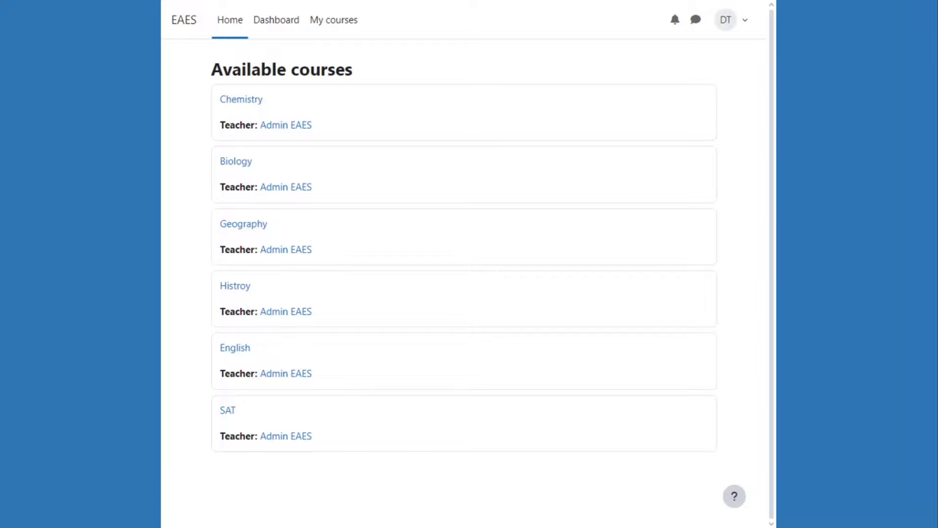
key("Right")
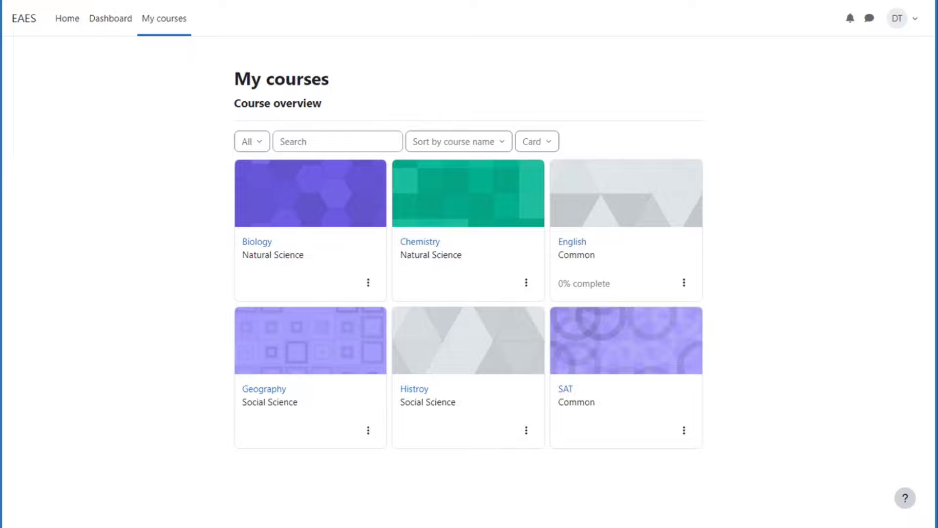
key("Right")
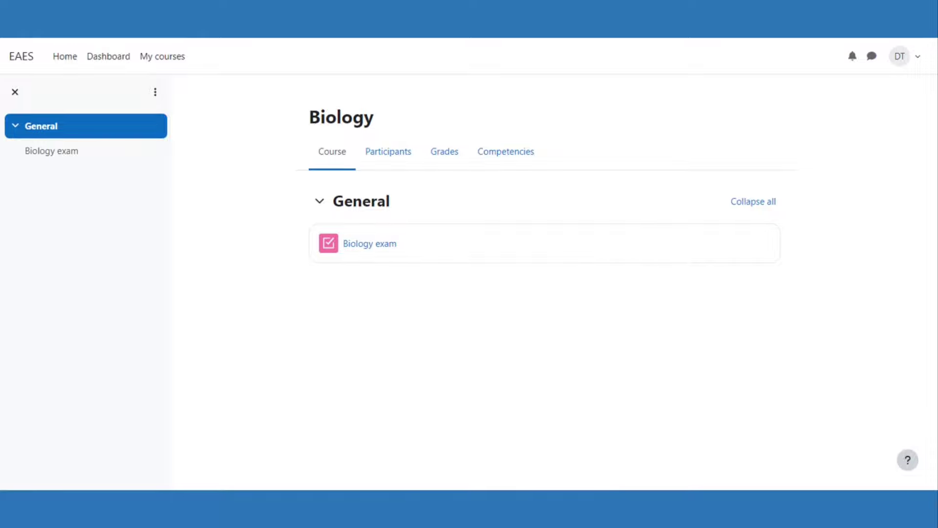
key("Right")
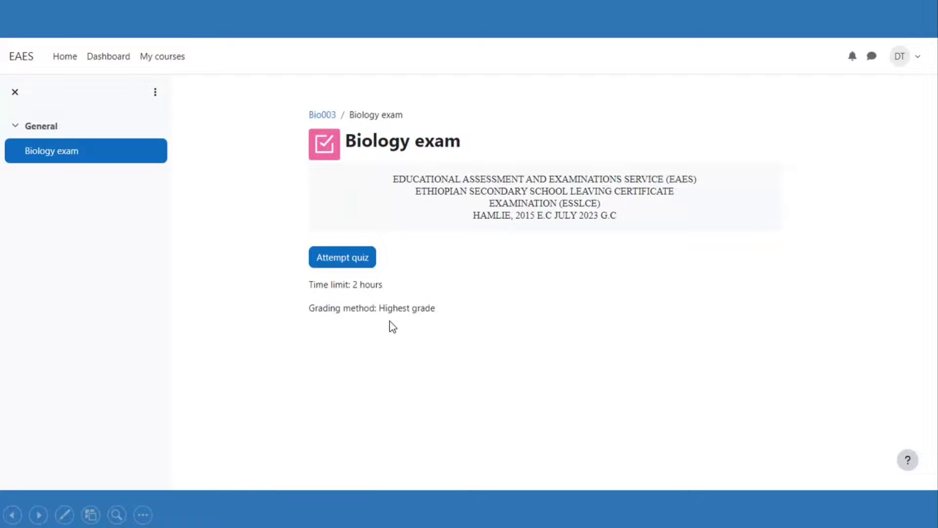
left_click(342, 266)
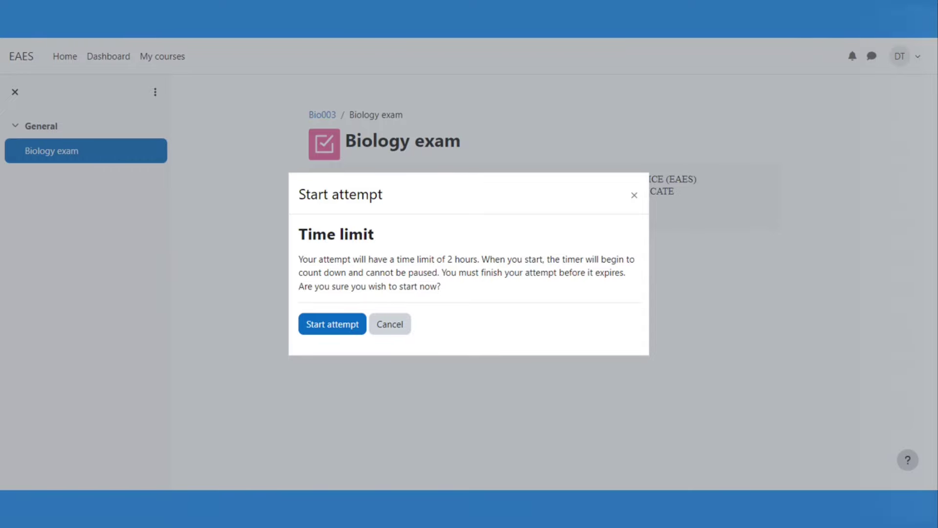
key("Right")
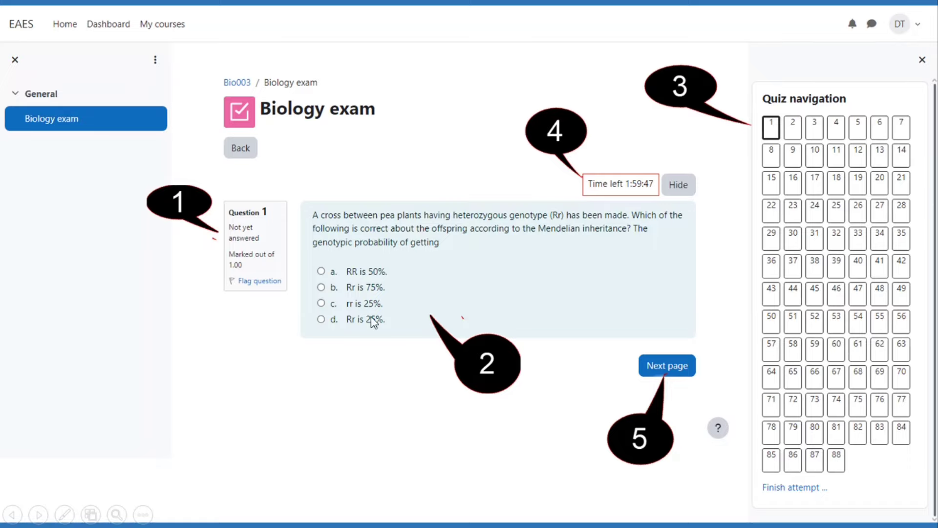
left_click(399, 319)
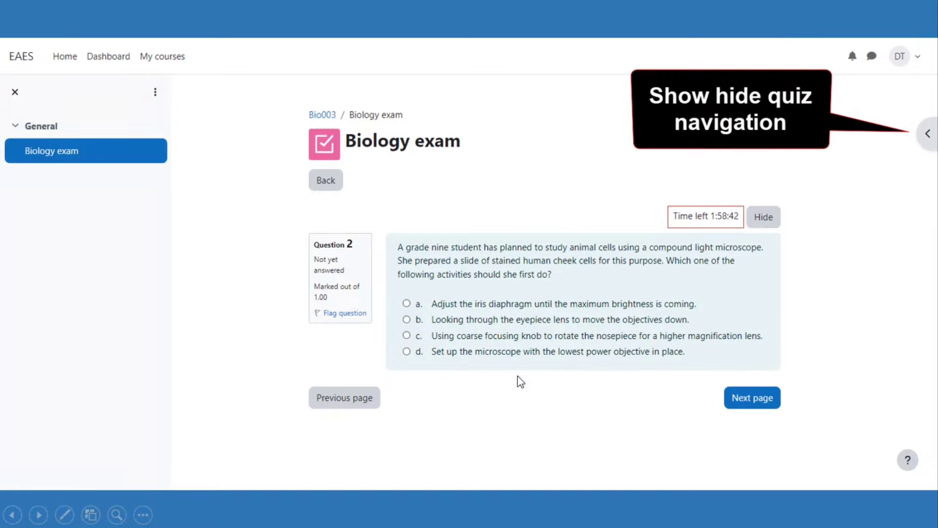
left_click(352, 375)
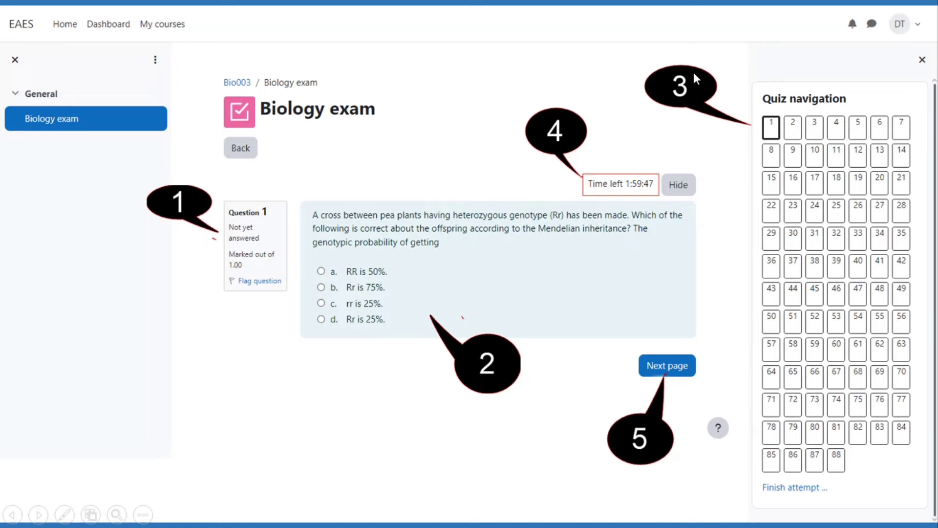
left_click(750, 245)
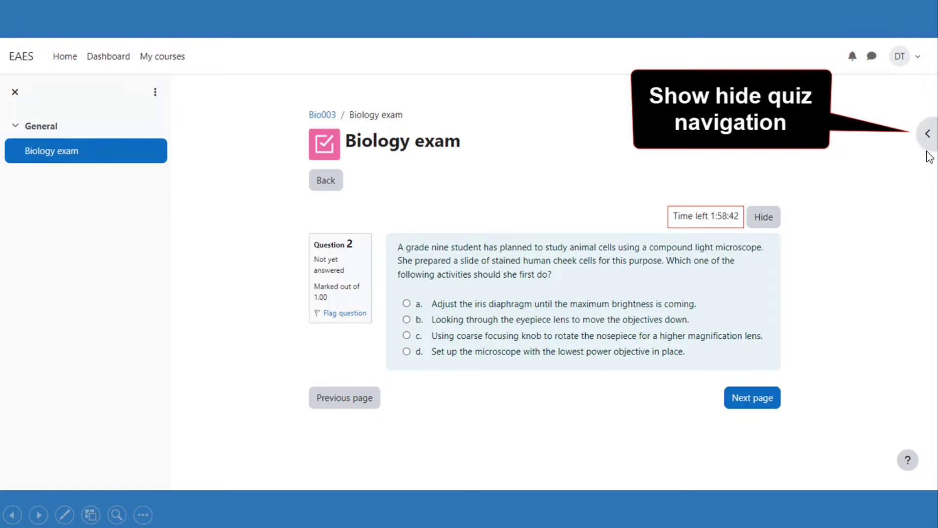
left_click(913, 199)
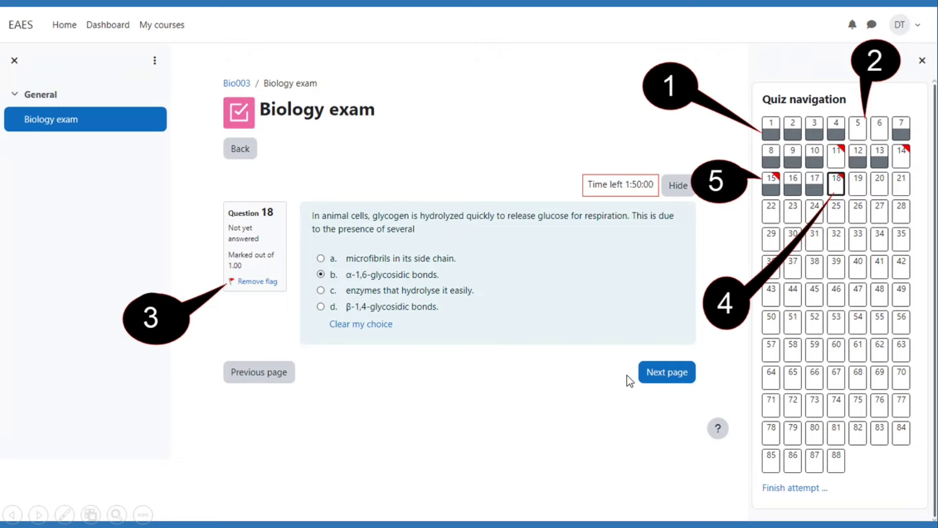
left_click(652, 364)
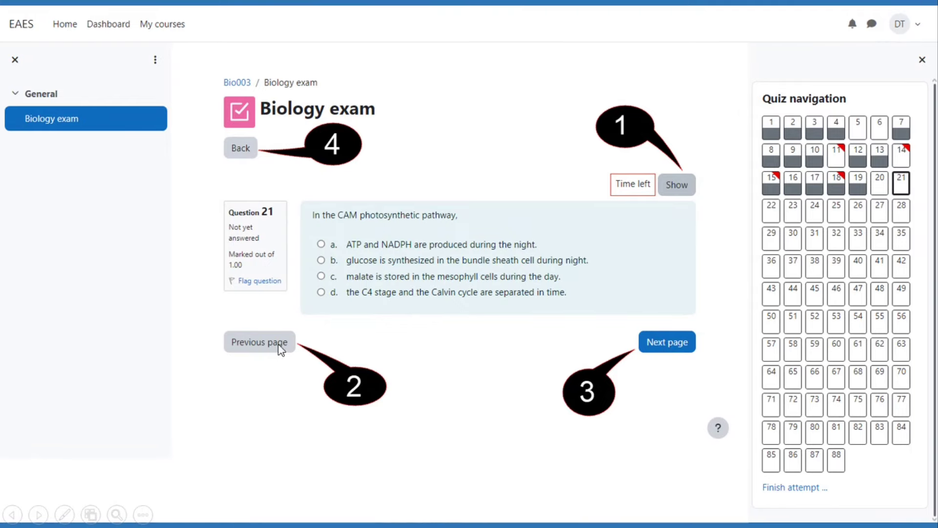
left_click(466, 347)
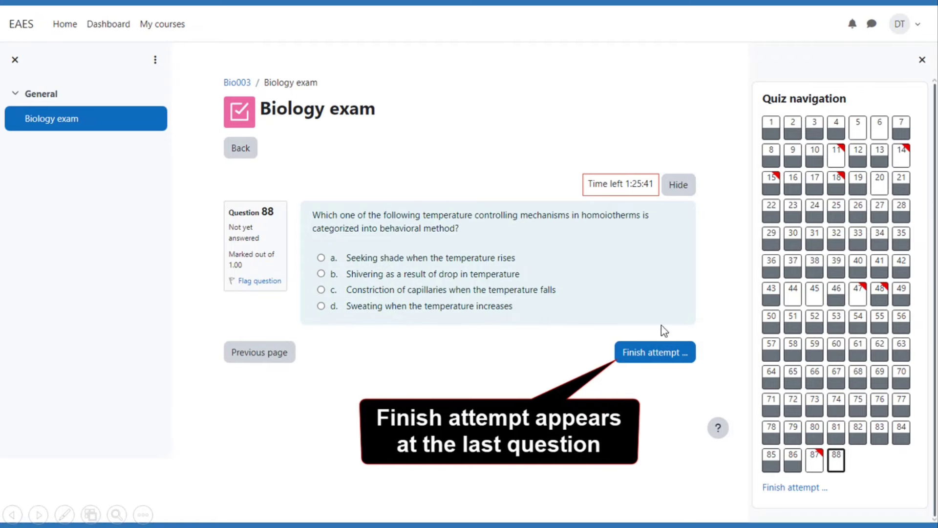
left_click(657, 356)
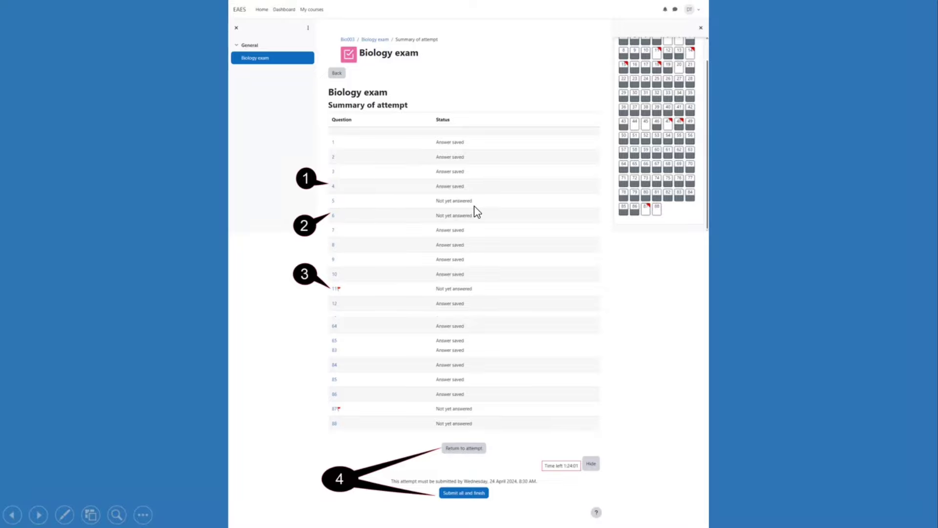
left_click(572, 209)
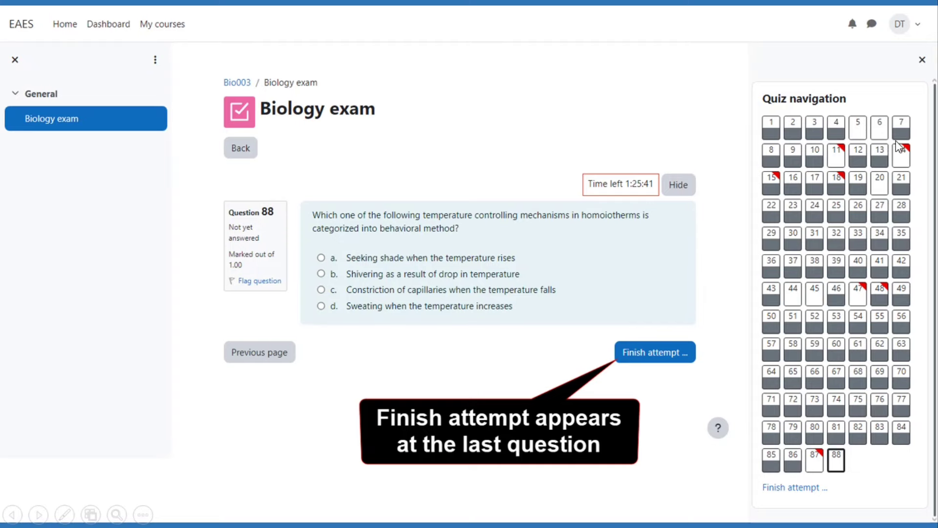
left_click(878, 166)
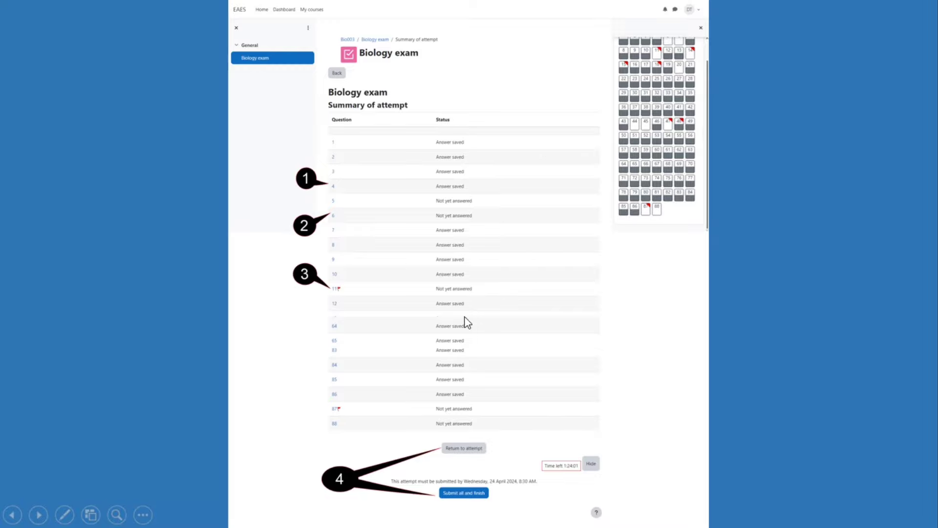
left_click(496, 491)
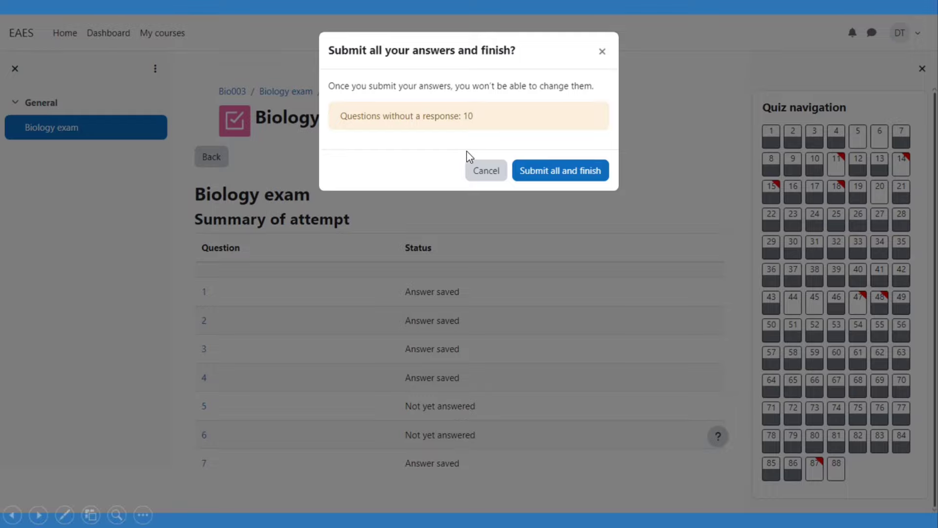
left_click(579, 193)
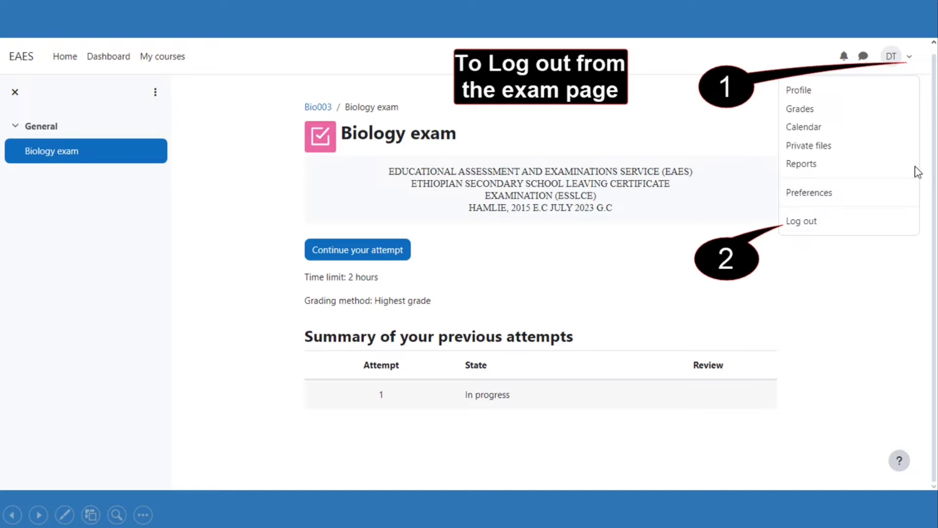
left_click(830, 229)
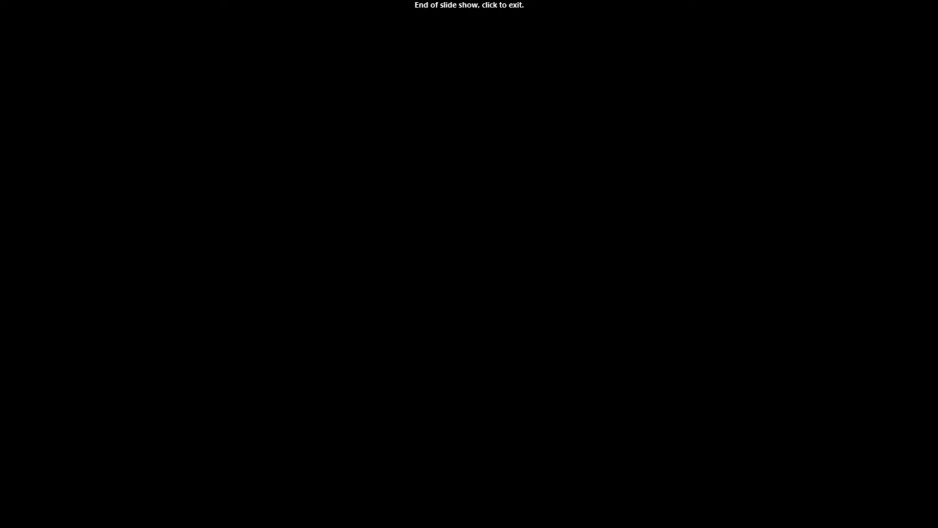
Step: Exit the finished slide show, switch to Chrome and open the Physics G-12 2016 exam in the Natural Science course
left_click(805, 209)
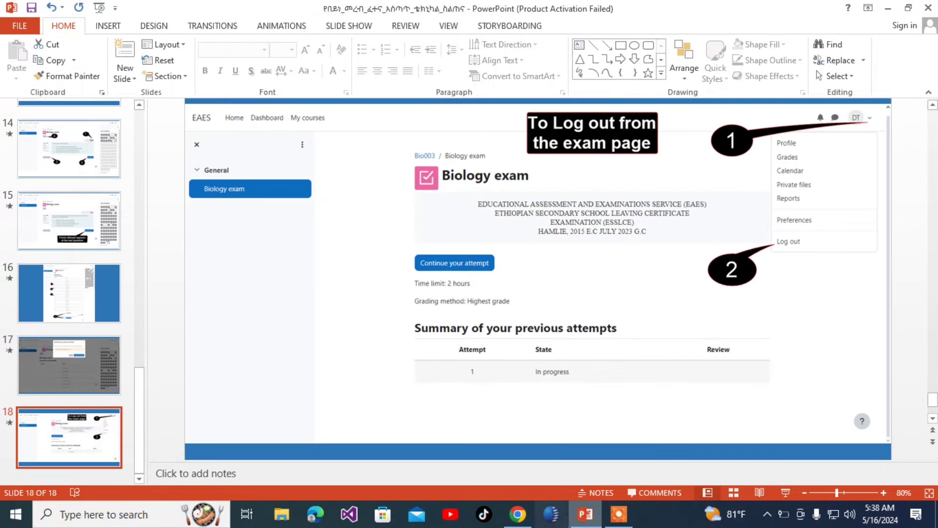
left_click(519, 515)
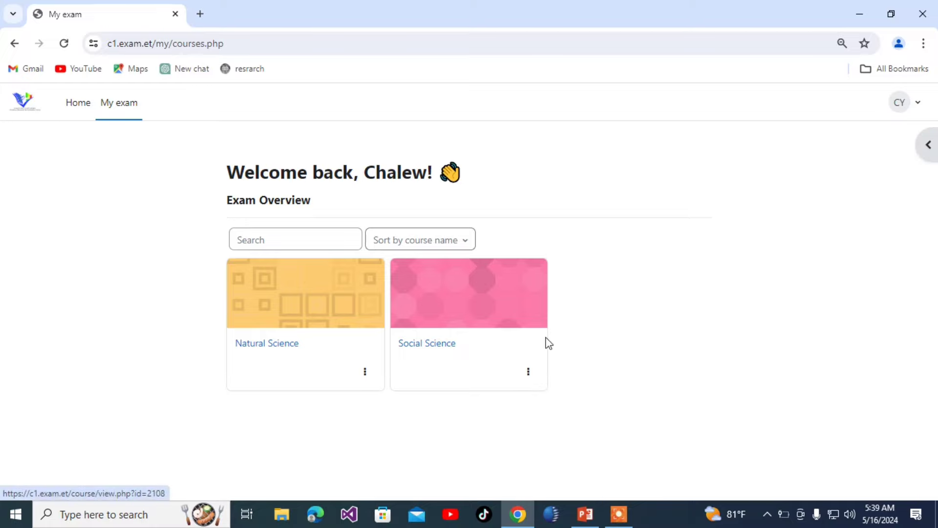
left_click(252, 343)
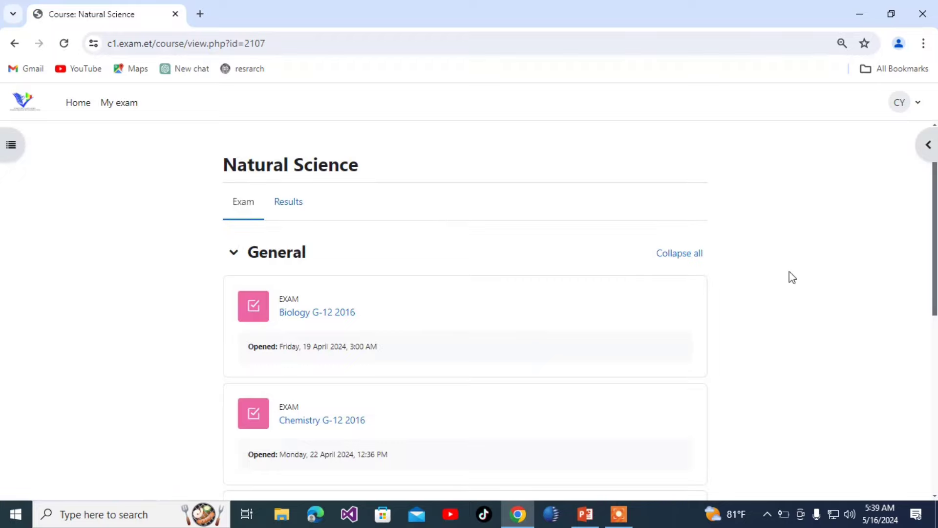
left_click_drag(935, 233, 936, 420)
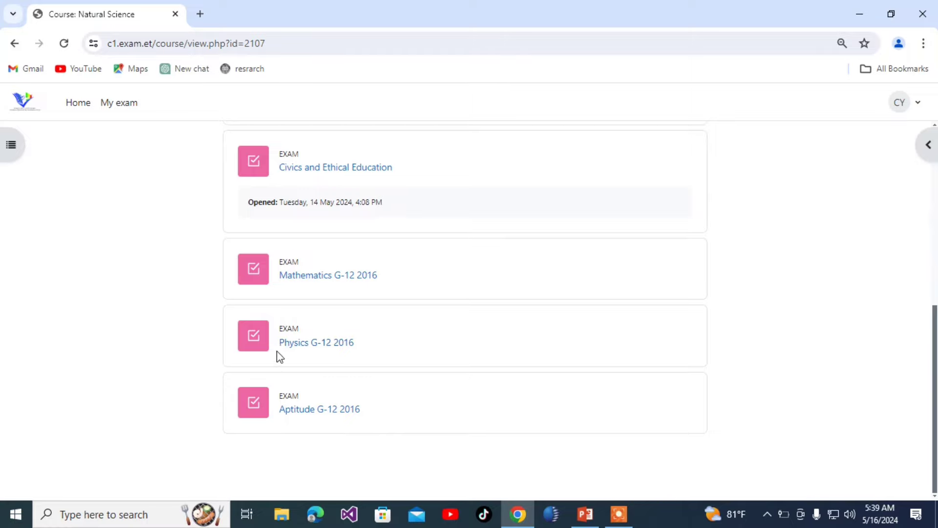
left_click(292, 346)
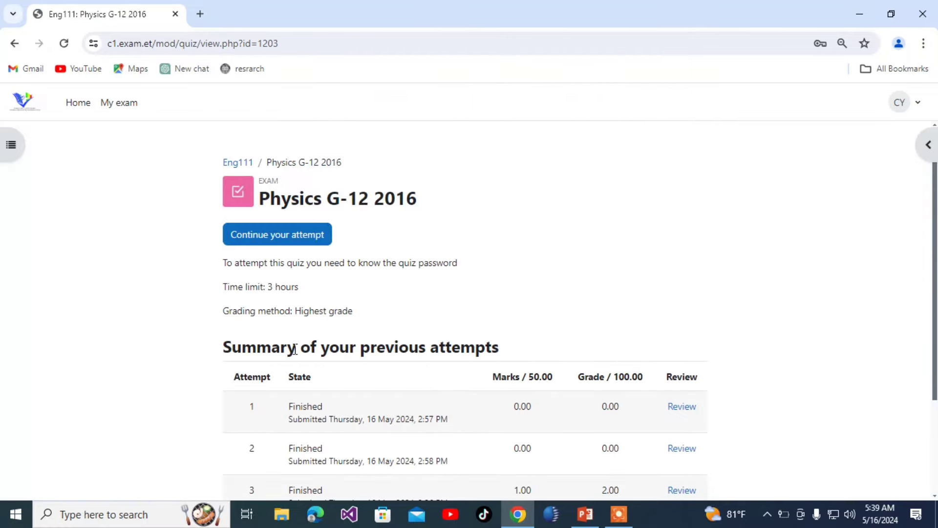
Step: Continue the Physics G-12 2016 attempt by entering the quiz password, and dismiss the browser's offer to update the saved password
left_click(273, 241)
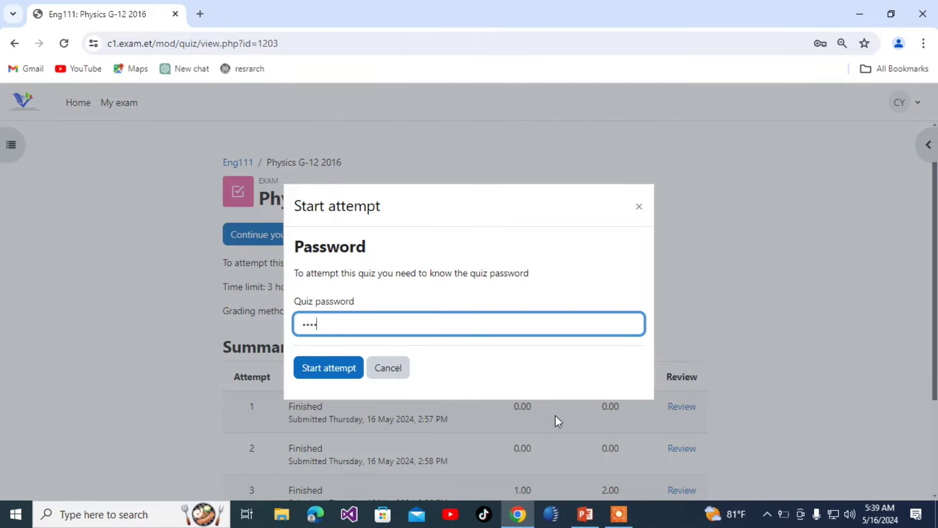
key("Return")
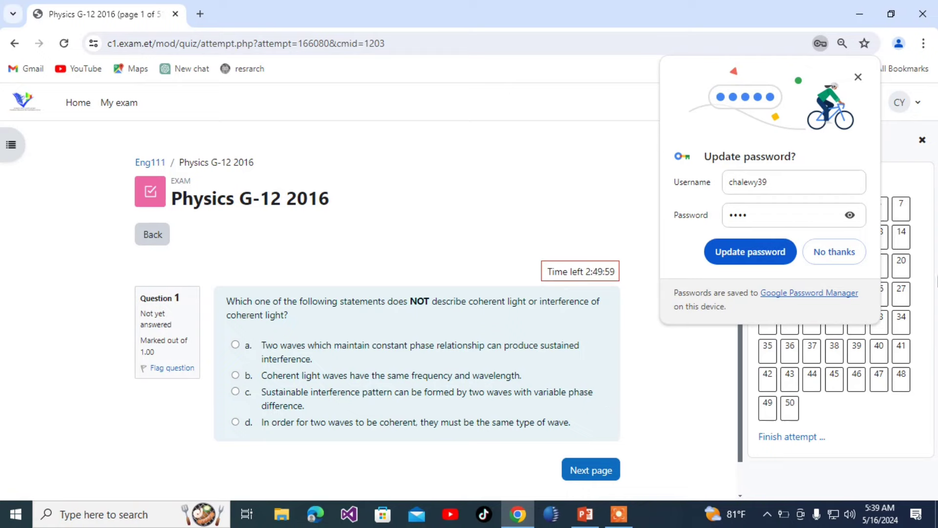
left_click(859, 77)
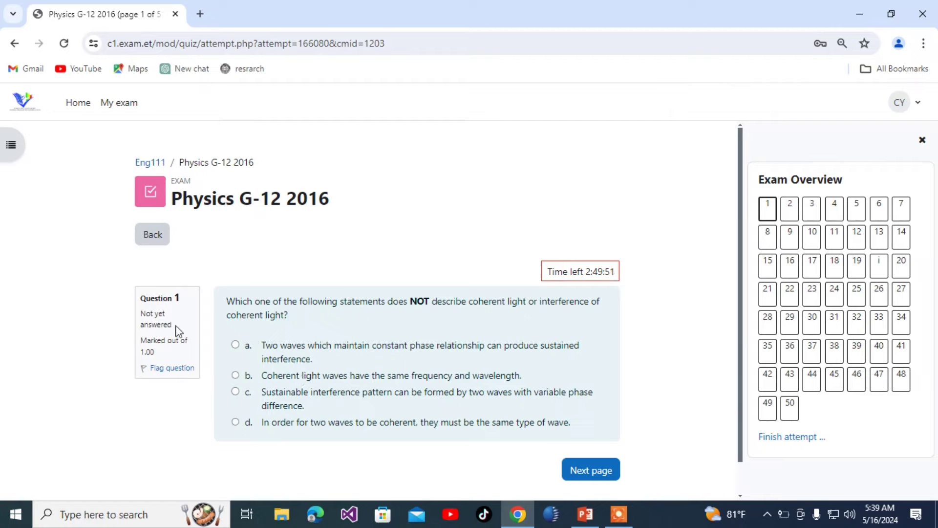
Step: Answer question 1 with option b, then advance to question 2 with the Exam Overview shown
left_click(235, 375)
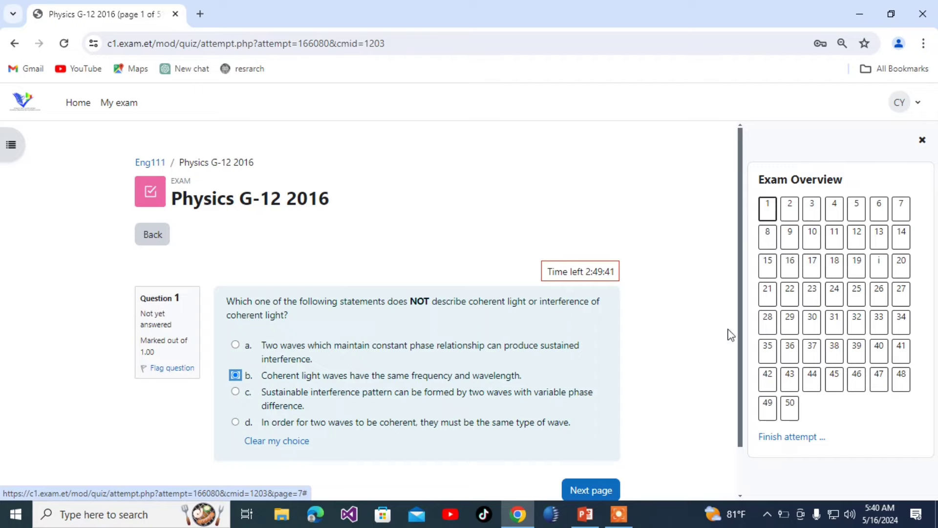
left_click(606, 490)
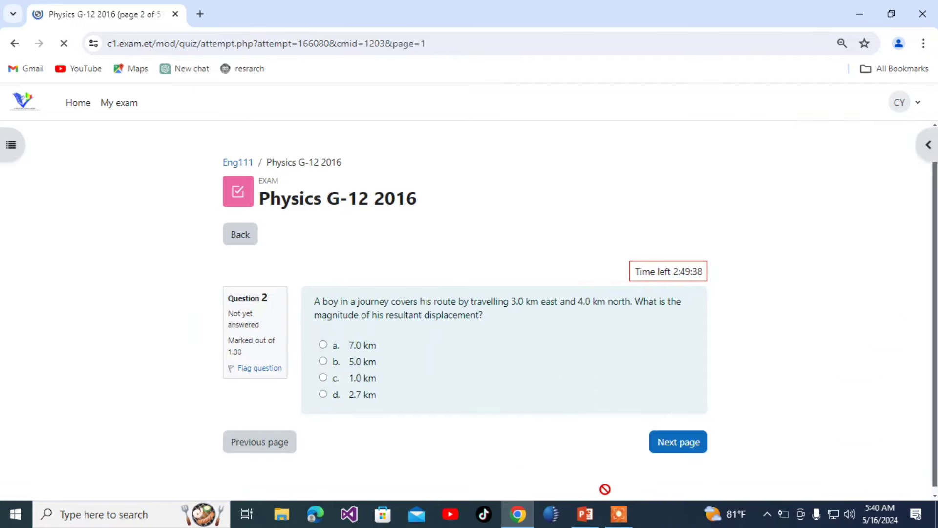
left_click(926, 146)
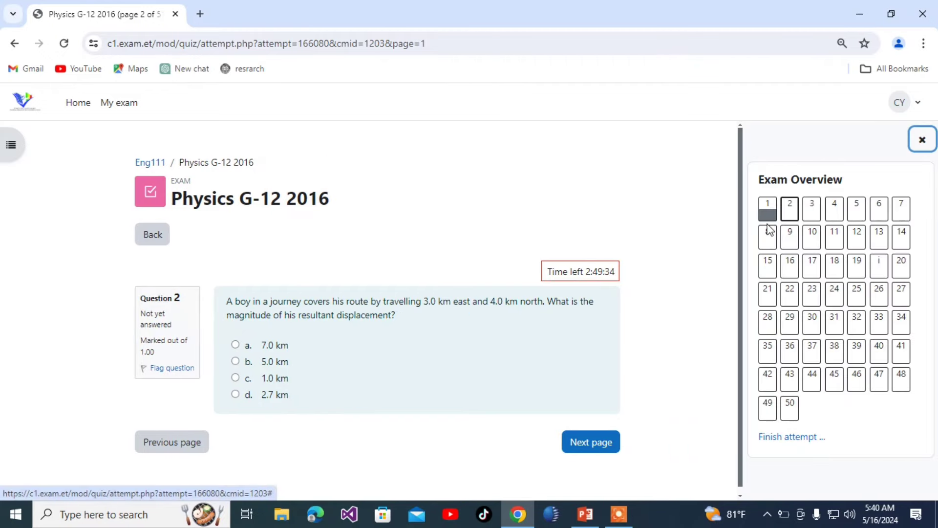